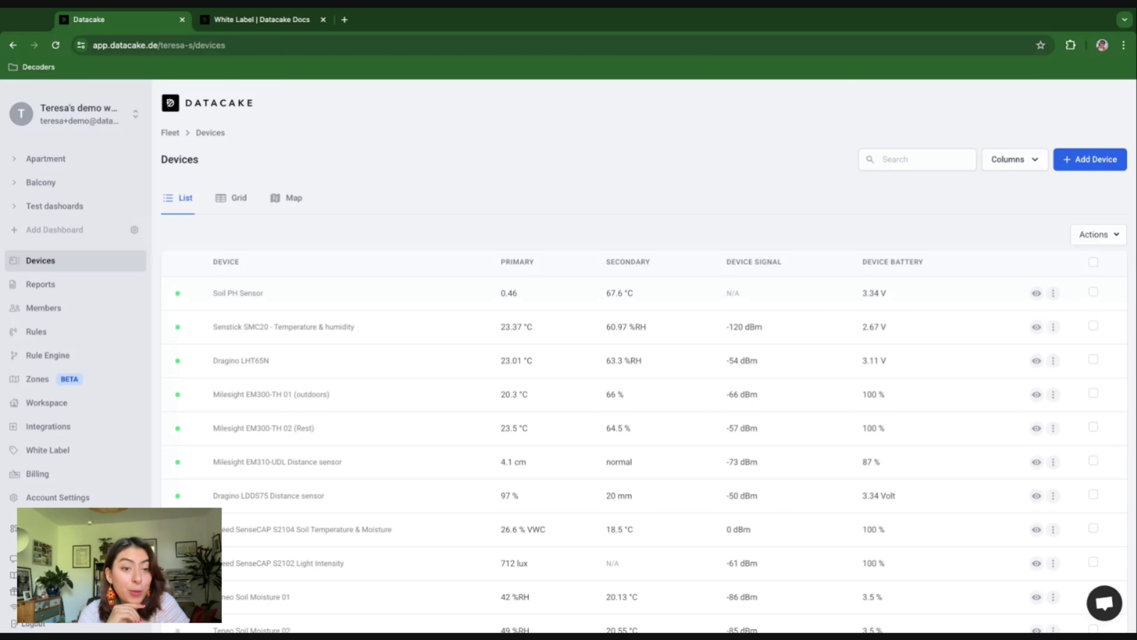
Step: Read the White Label docs down to DNS setup: ANAME/ALIAS to whitelabel.datacake.co or A record 164.90.242.26
{"action": "left_click", "coordinate": [252, 30]}
{"action": "scroll", "coordinate": [429, 247], "scroll_direction": "down", "scroll_amount": 1}
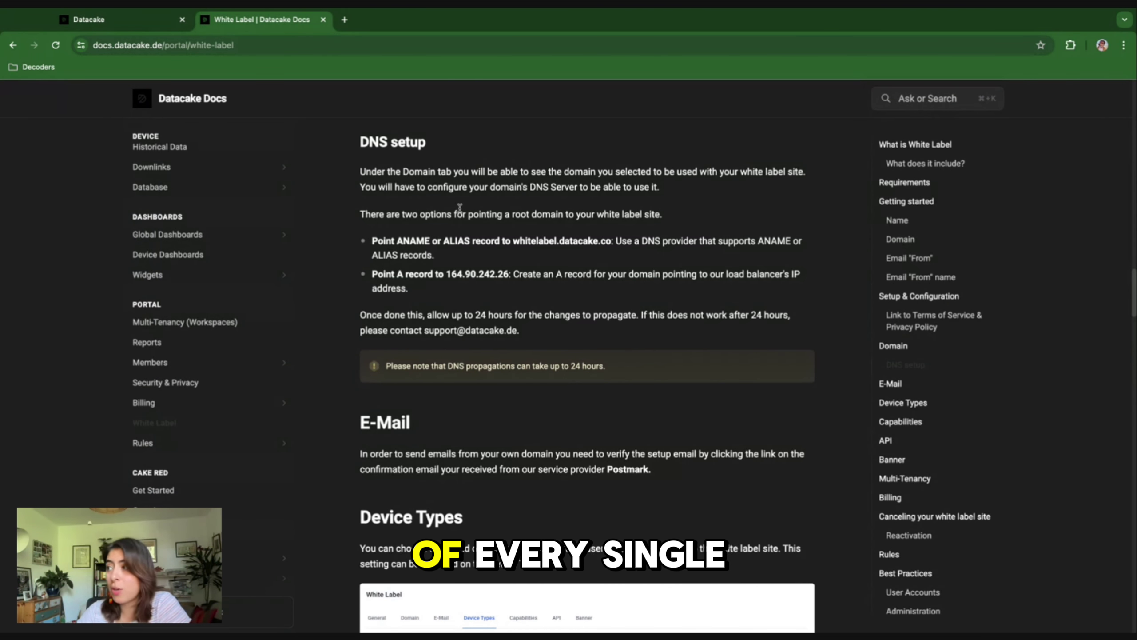
{"action": "scroll", "coordinate": [468, 210], "scroll_direction": "up", "scroll_amount": 15}
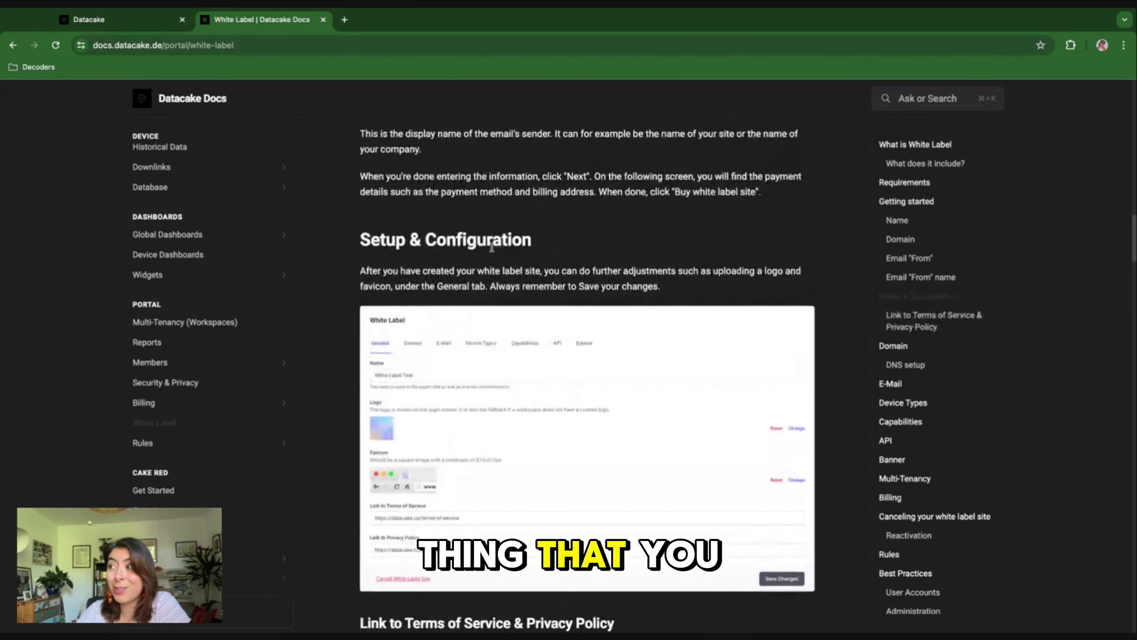
{"action": "scroll", "coordinate": [491, 245], "scroll_direction": "up", "scroll_amount": 7}
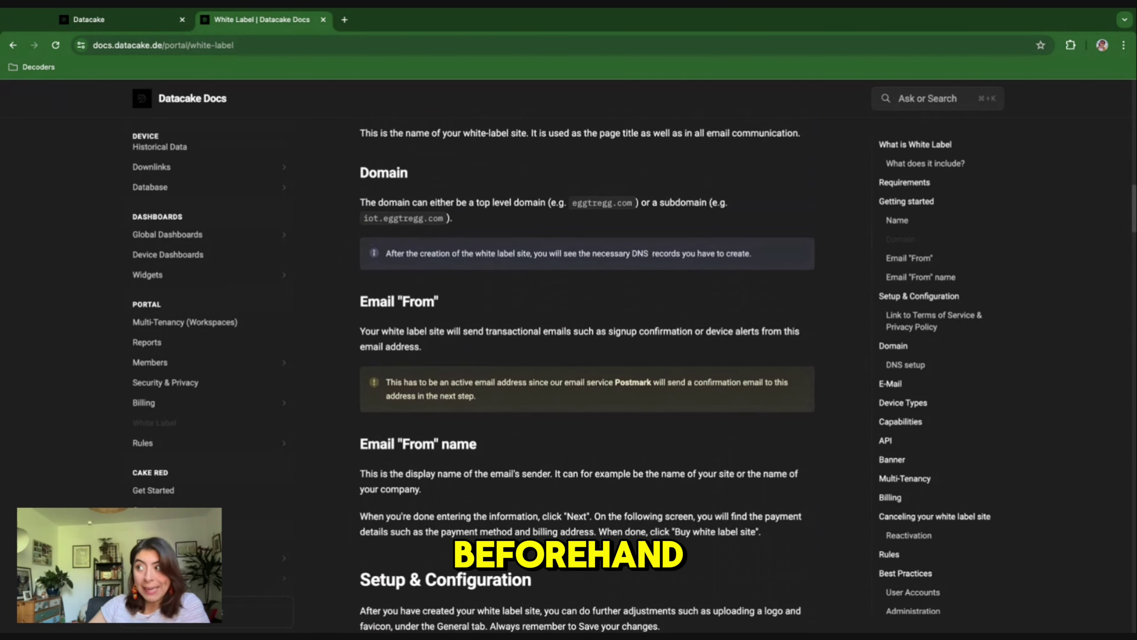
{"action": "scroll", "coordinate": [586, 375], "scroll_direction": "up", "scroll_amount": 1}
{"action": "scroll", "coordinate": [587, 375], "scroll_direction": "up", "scroll_amount": 18}
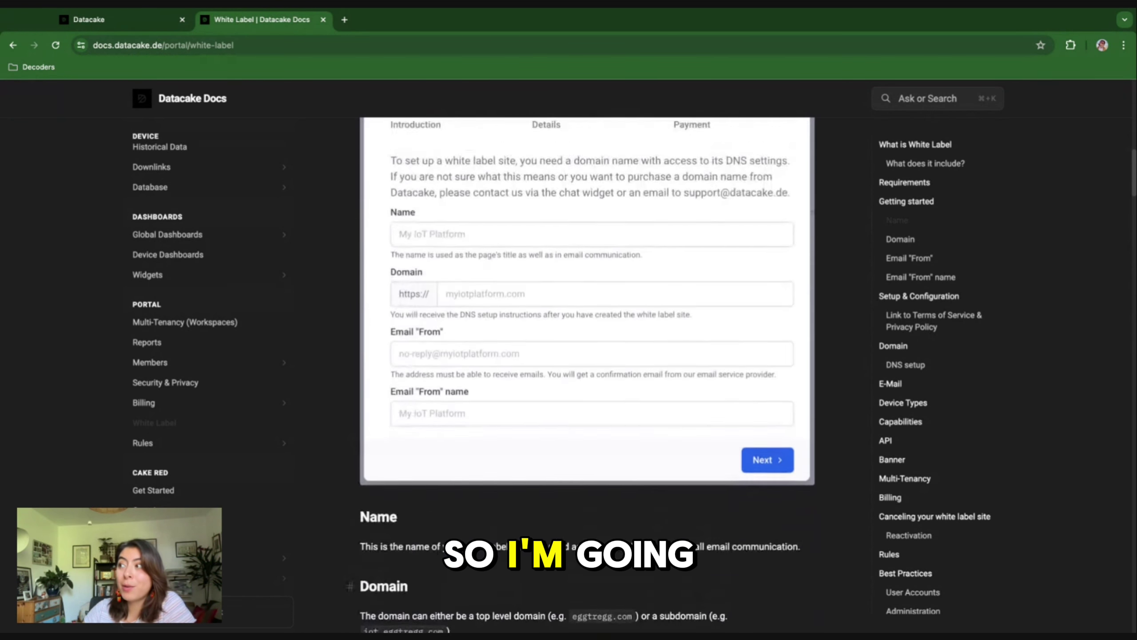
{"action": "scroll", "coordinate": [586, 376], "scroll_direction": "up", "scroll_amount": 4}
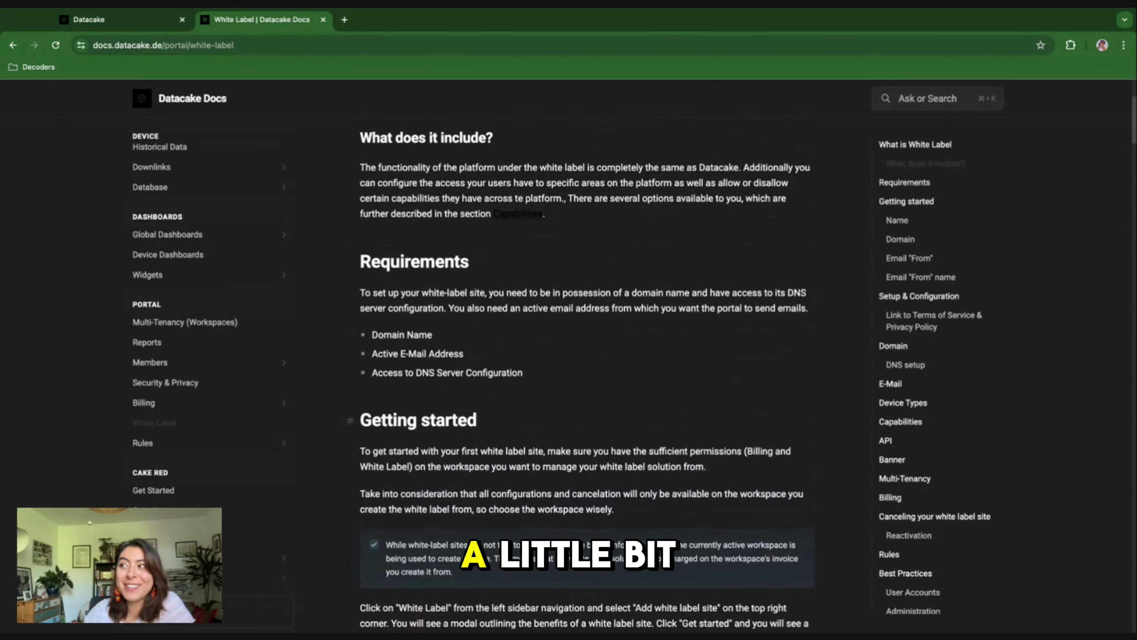
{"action": "scroll", "coordinate": [587, 376], "scroll_direction": "down", "scroll_amount": 8}
{"action": "scroll", "coordinate": [587, 375], "scroll_direction": "down", "scroll_amount": 20}
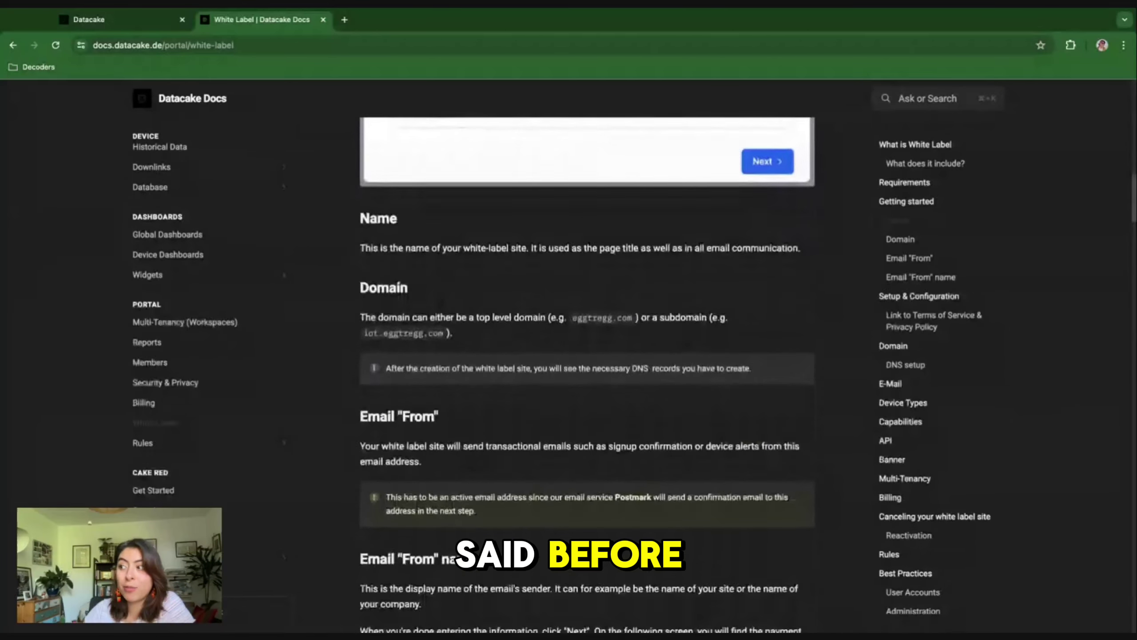
{"action": "scroll", "coordinate": [586, 376], "scroll_direction": "down", "scroll_amount": 8}
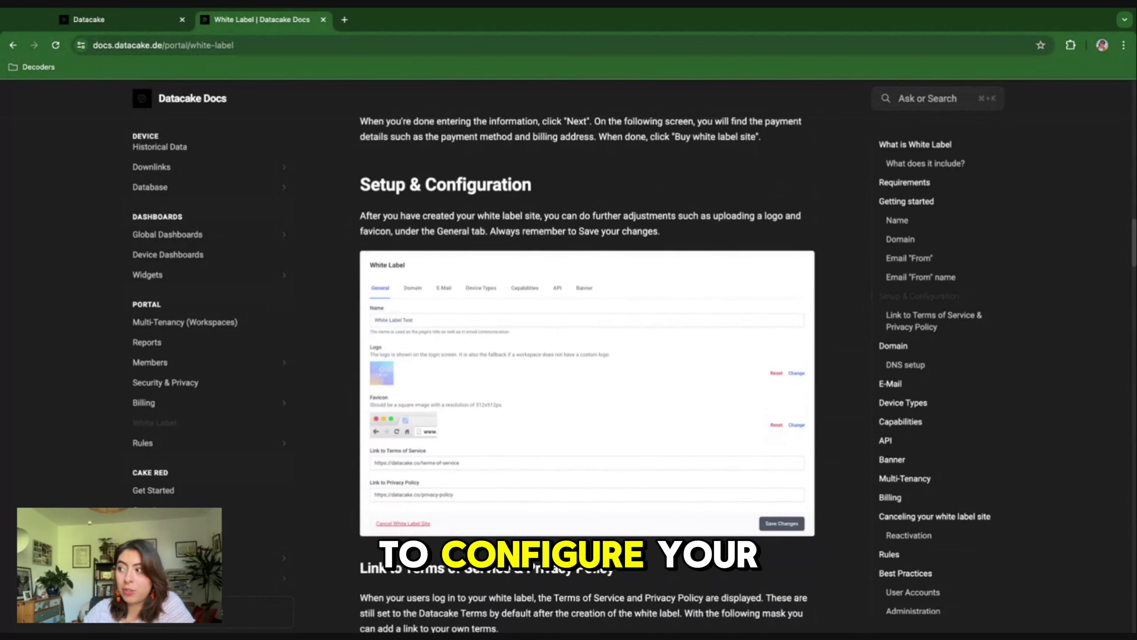
{"action": "scroll", "coordinate": [586, 376], "scroll_direction": "down", "scroll_amount": 5}
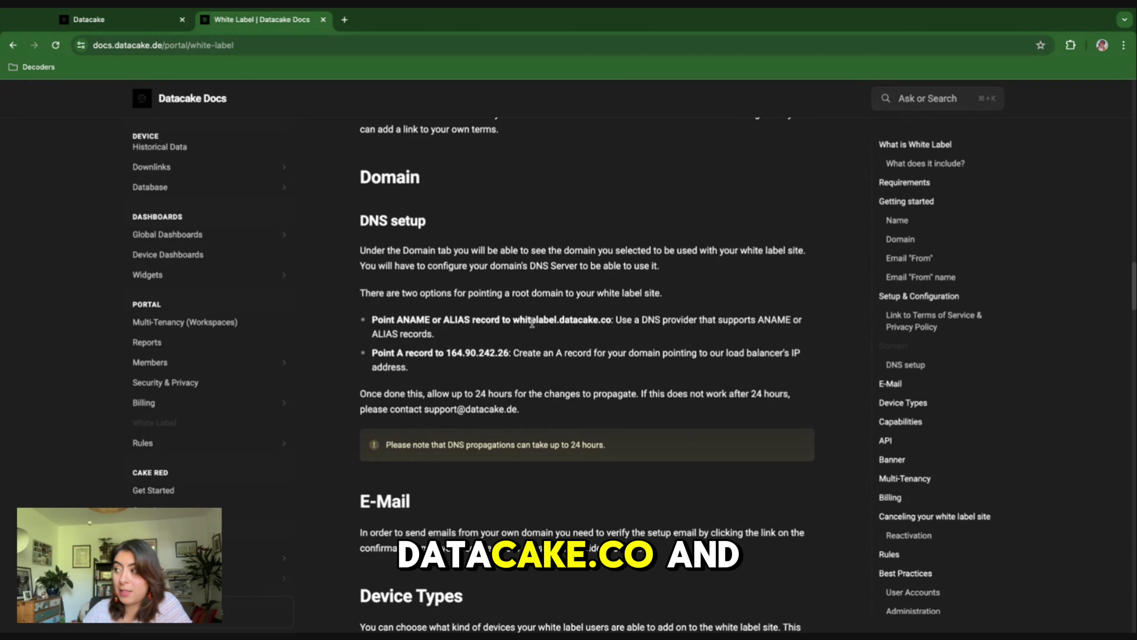
{"action": "scroll", "coordinate": [485, 340], "scroll_direction": "up", "scroll_amount": 1}
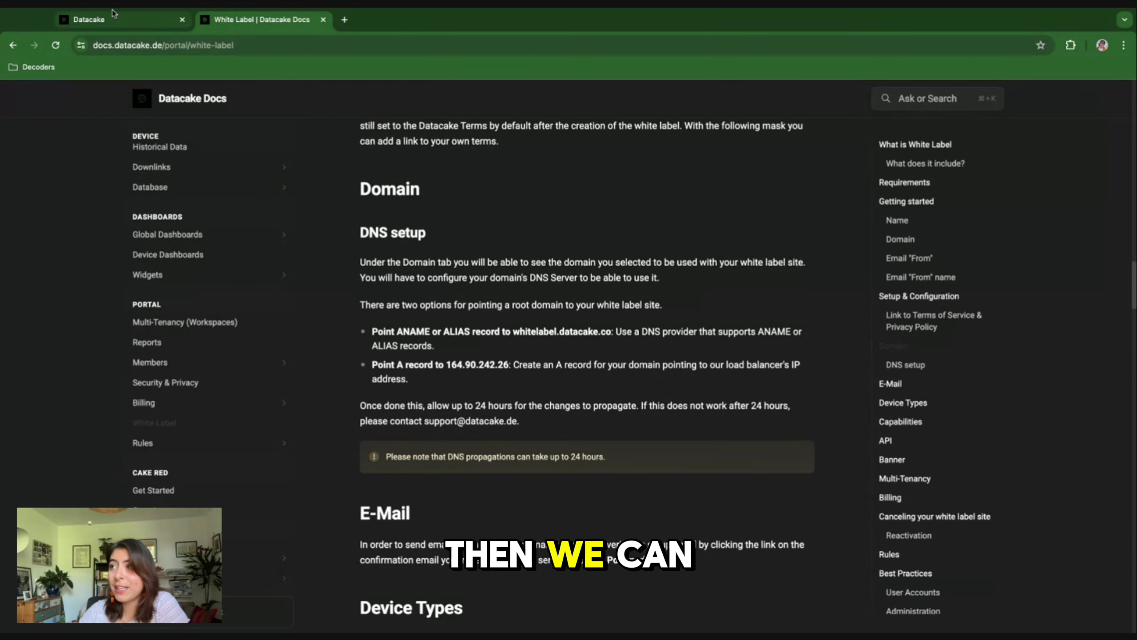
Step: Back in Datacake, go to White Label and start a new site to see the 79€ introduction
{"action": "key", "text": "ctrl+shift+Tab"}
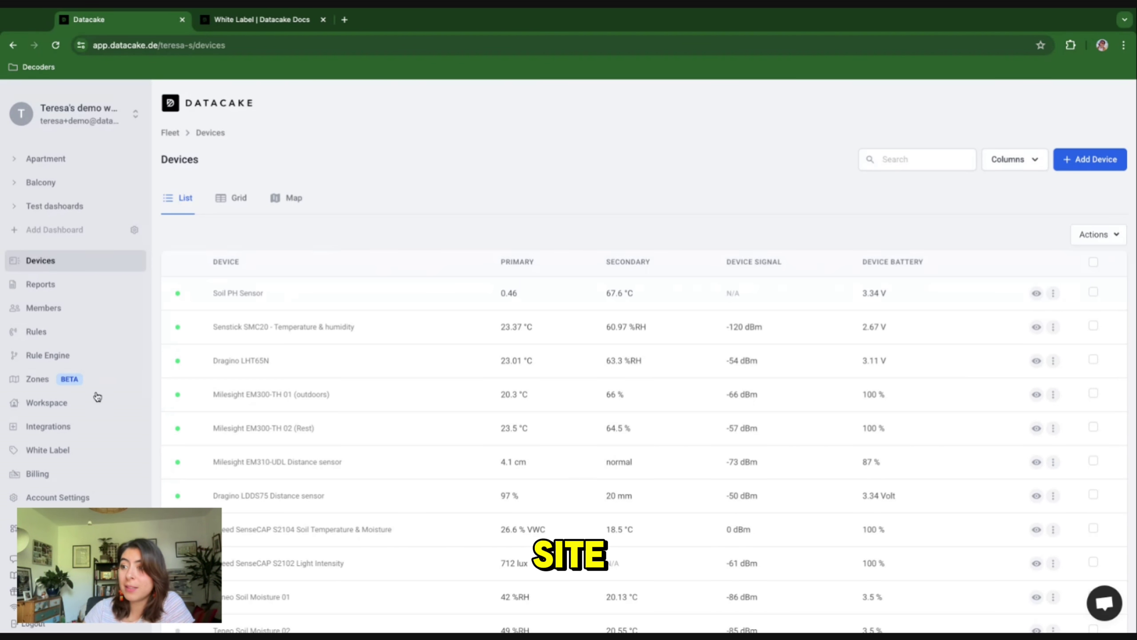
{"action": "left_click", "coordinate": [70, 451]}
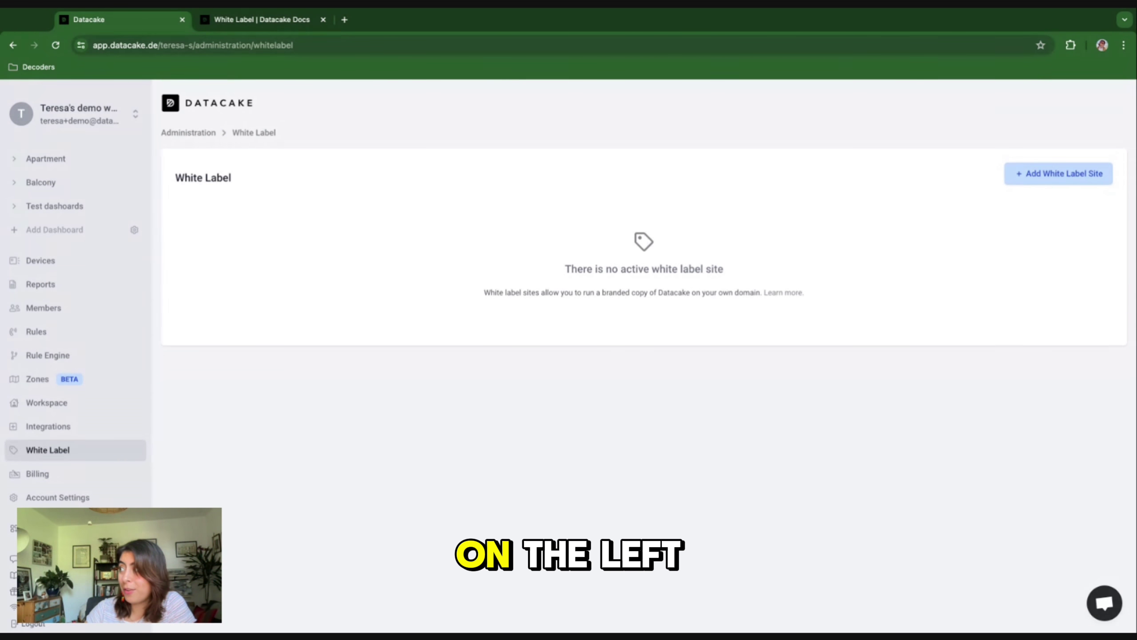
{"action": "left_click", "coordinate": [1059, 174]}
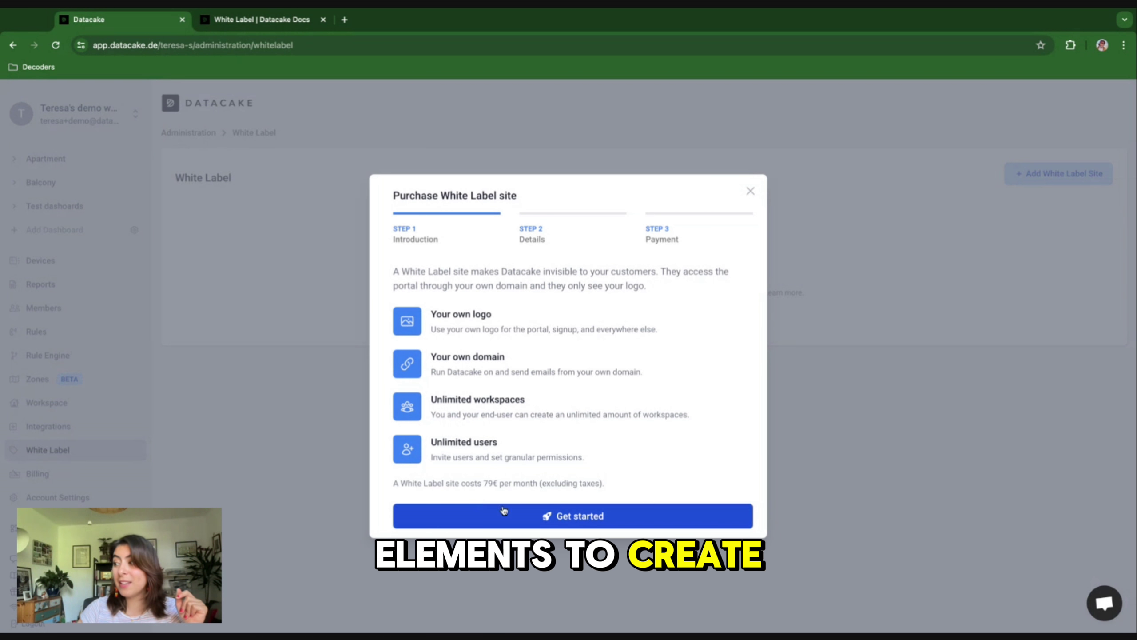
Step: Enter the white label site's name and its iot. subdomain in the site details
{"action": "left_click", "coordinate": [564, 515]}
{"action": "left_click", "coordinate": [442, 329]}
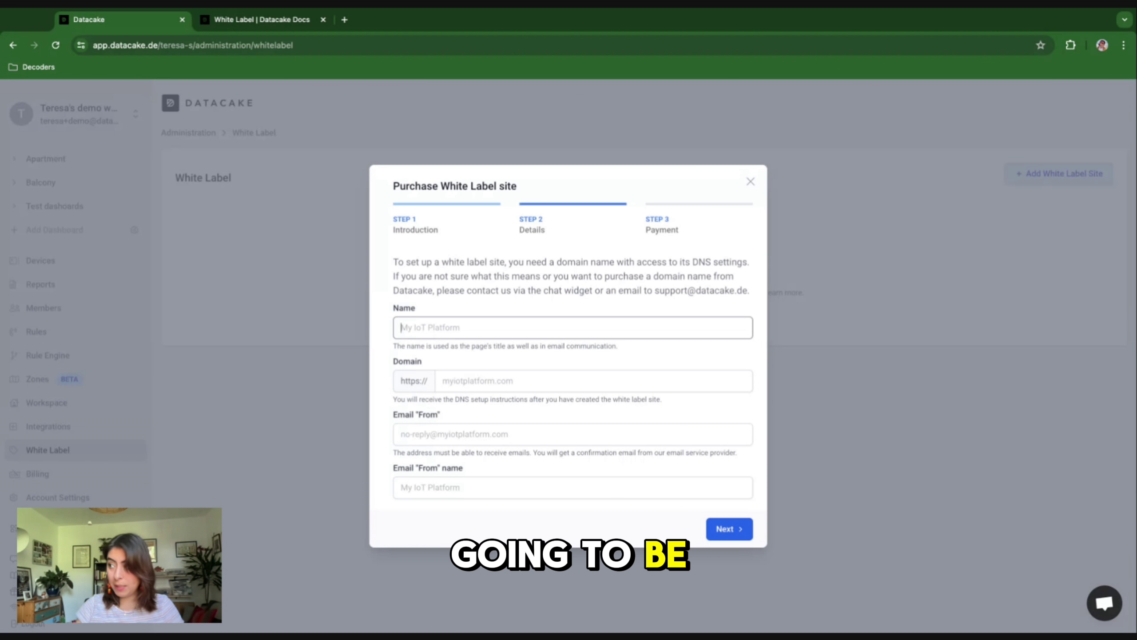
{"action": "type", "text": "Teresa's White Label Site"}
{"action": "left_click", "coordinate": [481, 381]}
{"action": "type", "text": "iot.teresavargasros.com"}
{"action": "double_click", "coordinate": [486, 381]}
{"action": "left_click", "coordinate": [467, 381]}
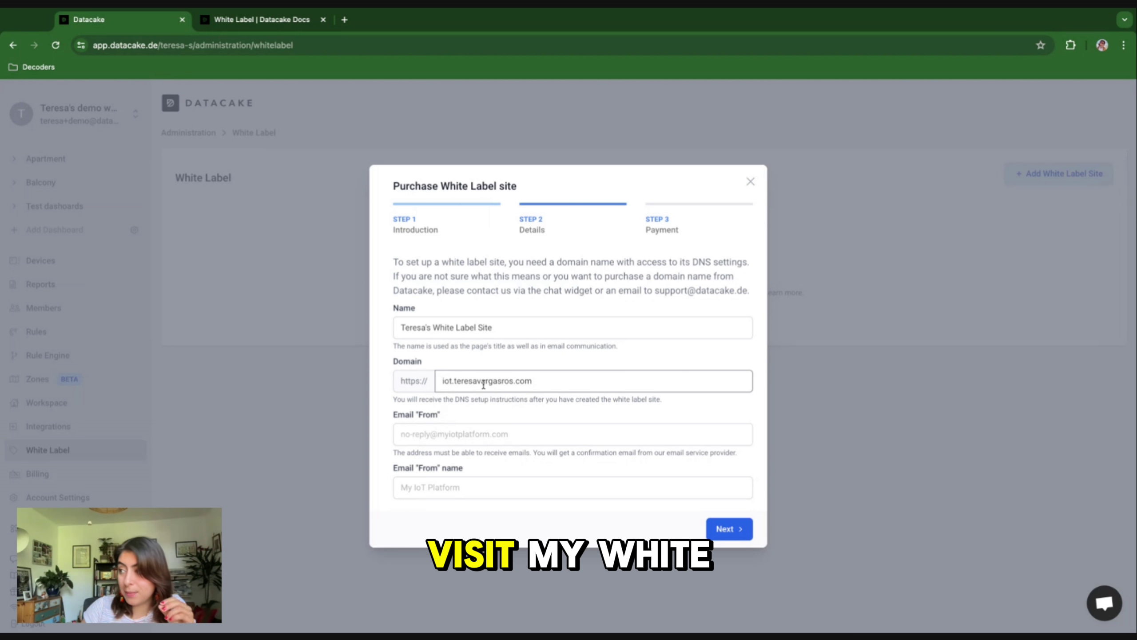
Step: Fill in the sender email address and sender display name, then continue to payment
{"action": "left_click", "coordinate": [445, 431]}
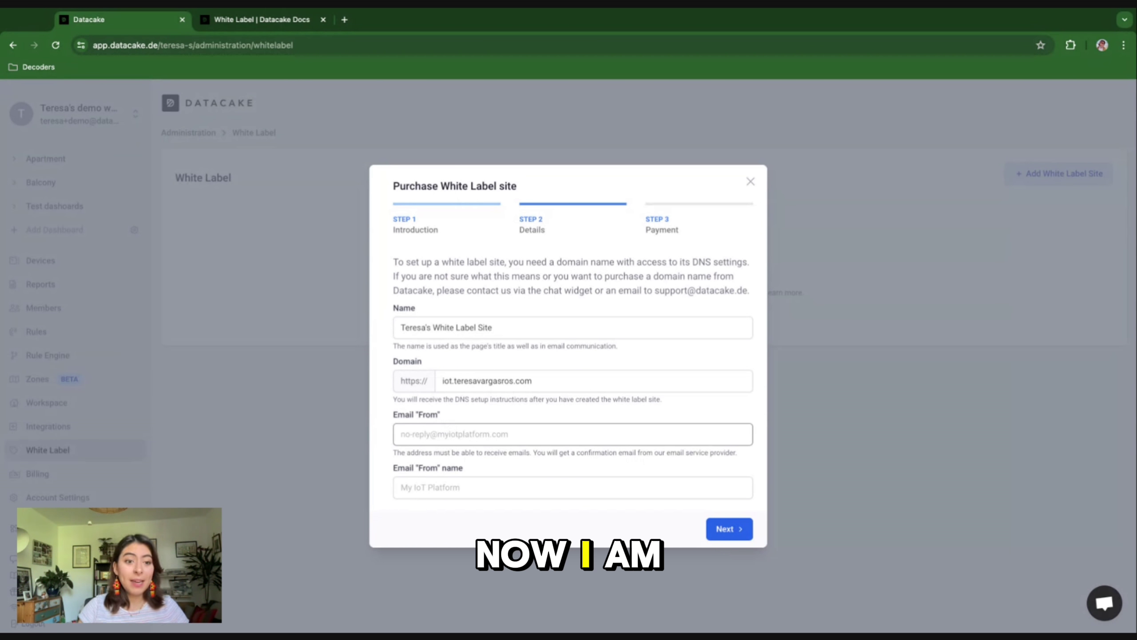
{"action": "left_click", "coordinate": [439, 489]}
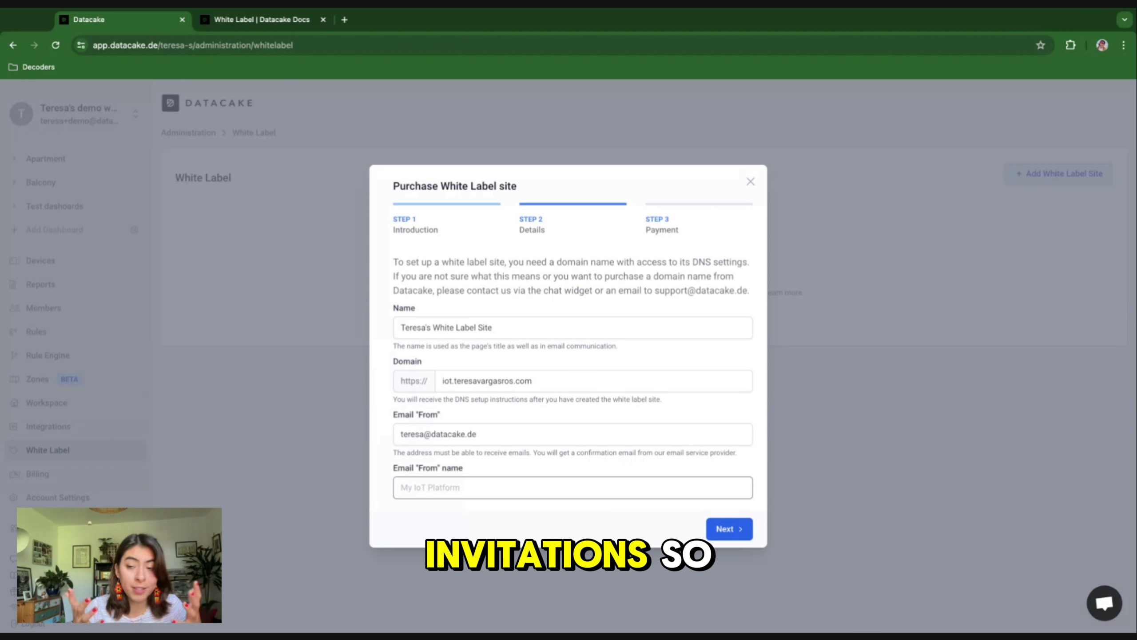
{"action": "type", "text": "Teresa Vargas Ros"}
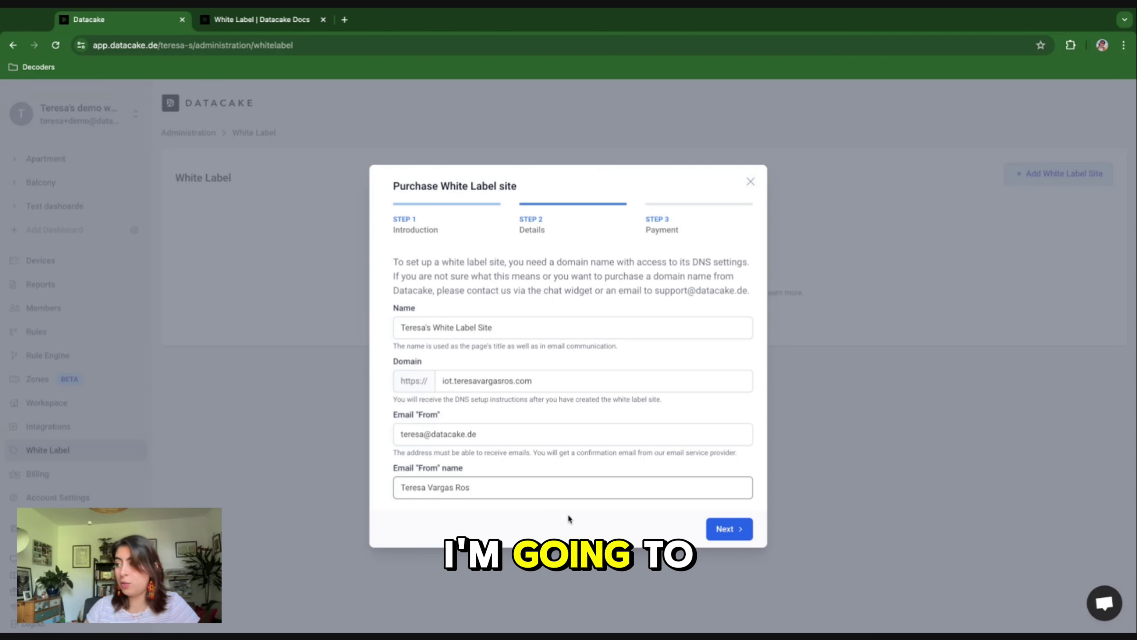
{"action": "left_click", "coordinate": [732, 533]}
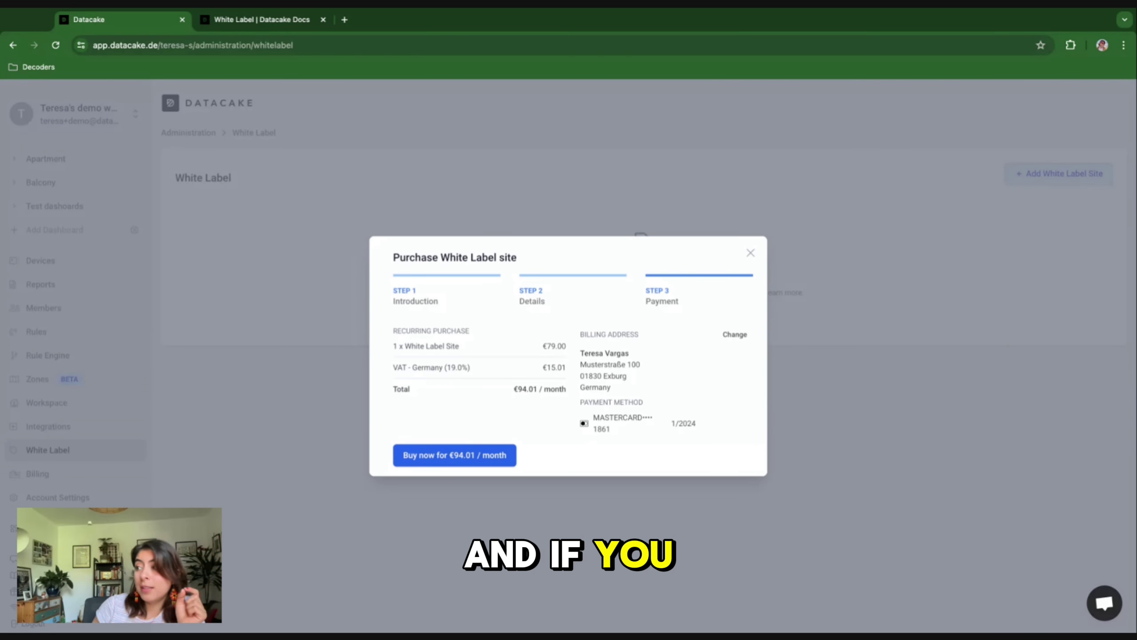
Step: Buy the white label site for €94.01 per month
{"action": "left_click", "coordinate": [459, 456]}
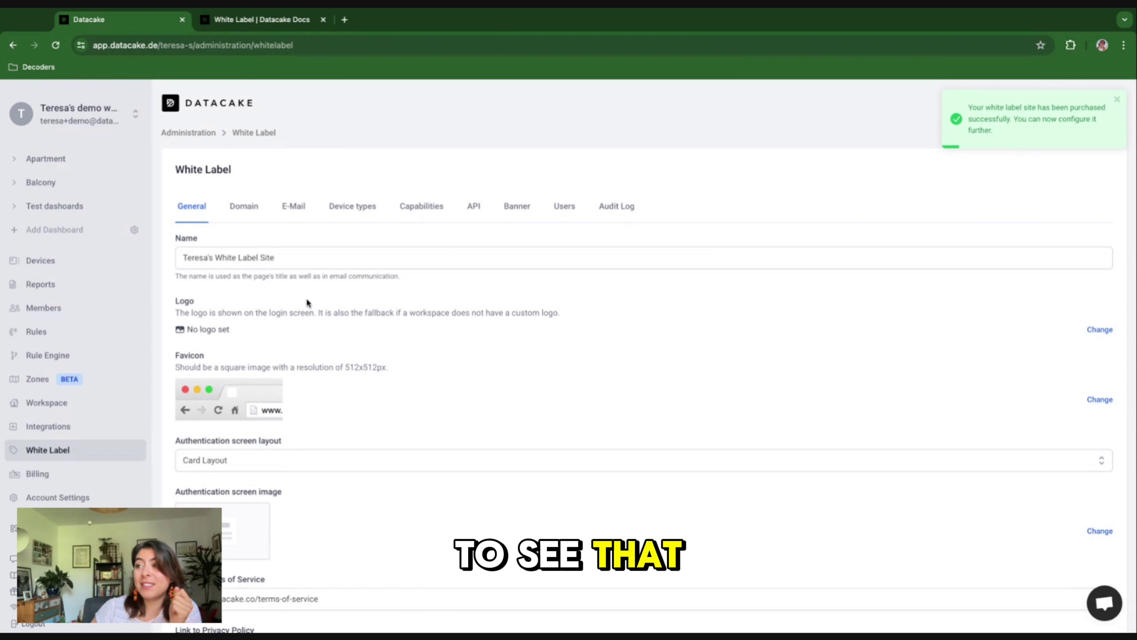
Step: Upload the Infinity Tech logo and the IT favicon in the General settings
{"action": "left_click", "coordinate": [288, 258]}
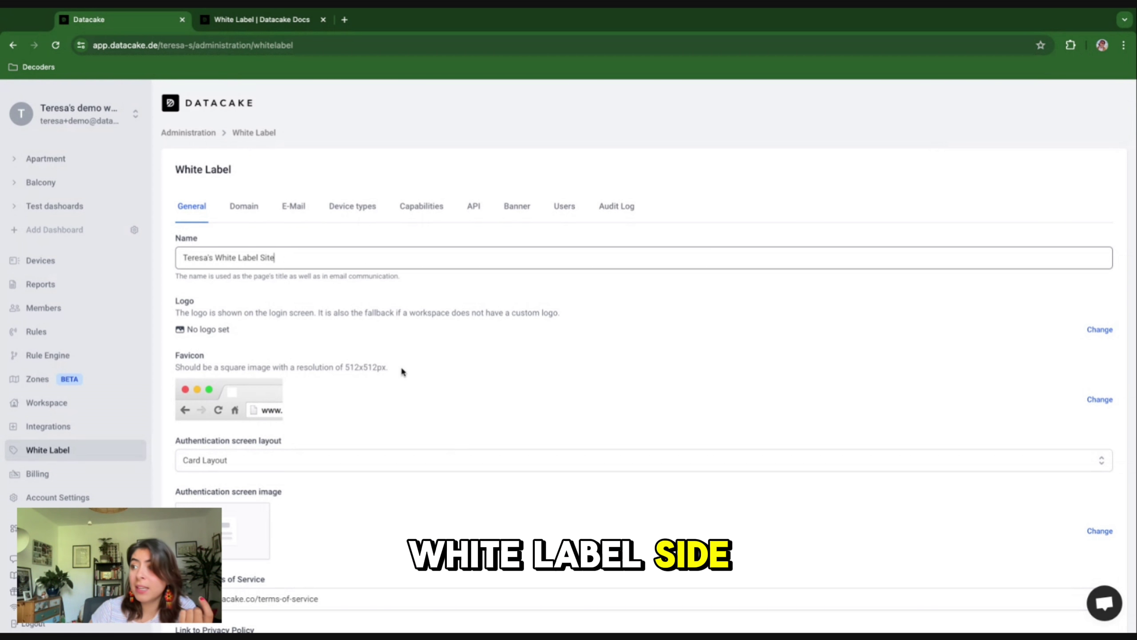
{"action": "scroll", "coordinate": [401, 367], "scroll_direction": "down", "scroll_amount": 1}
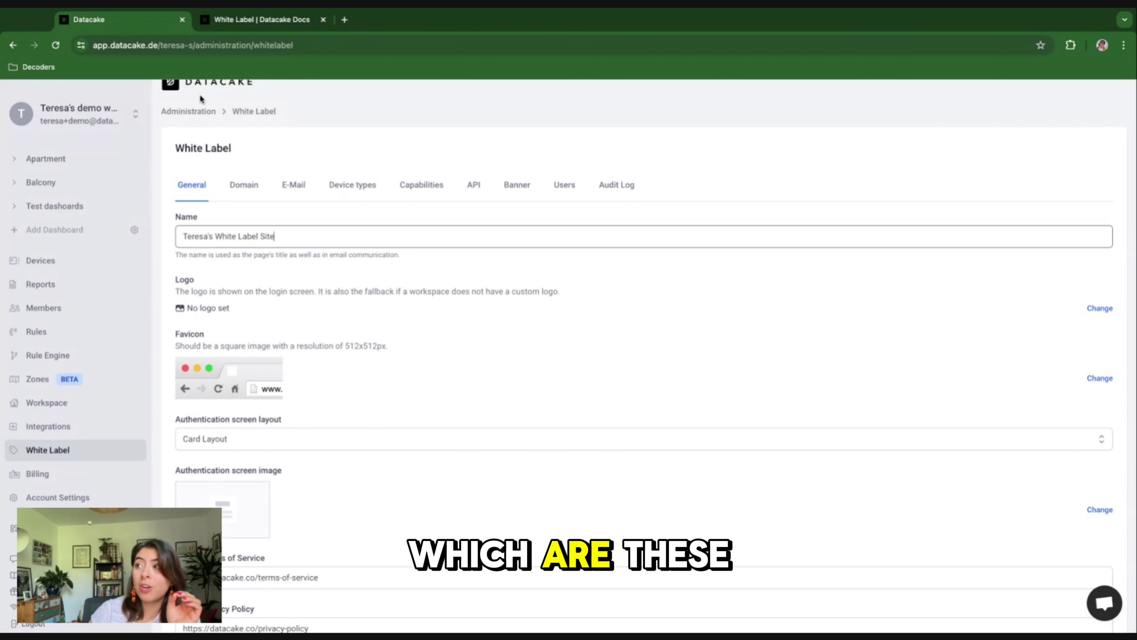
{"action": "scroll", "coordinate": [211, 137], "scroll_direction": "up", "scroll_amount": 1}
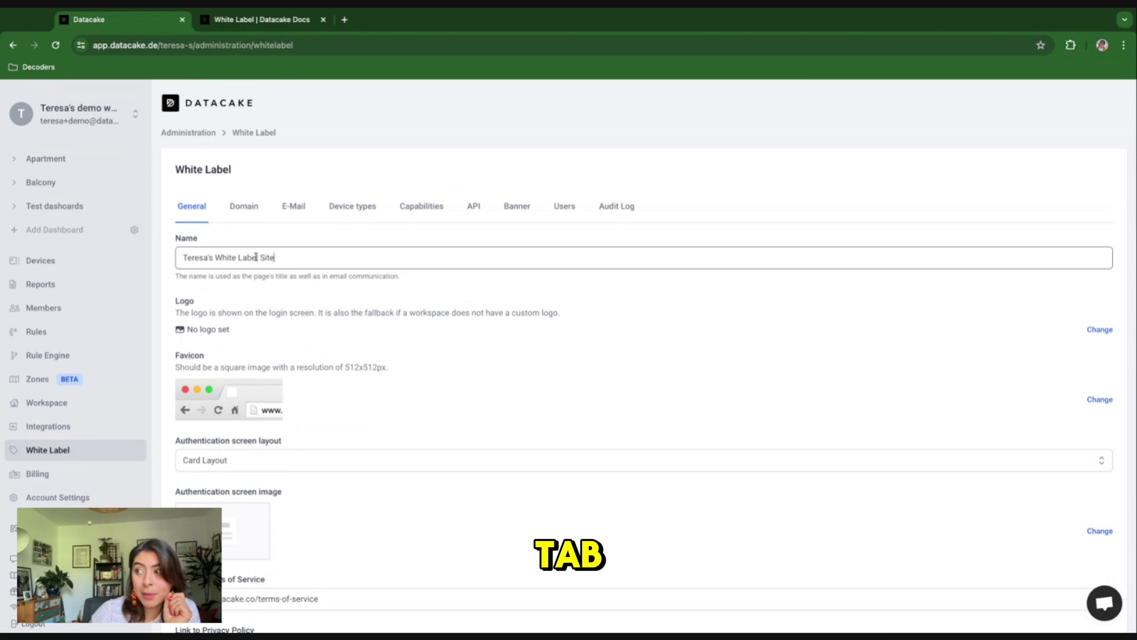
{"action": "scroll", "coordinate": [256, 257], "scroll_direction": "down", "scroll_amount": 1}
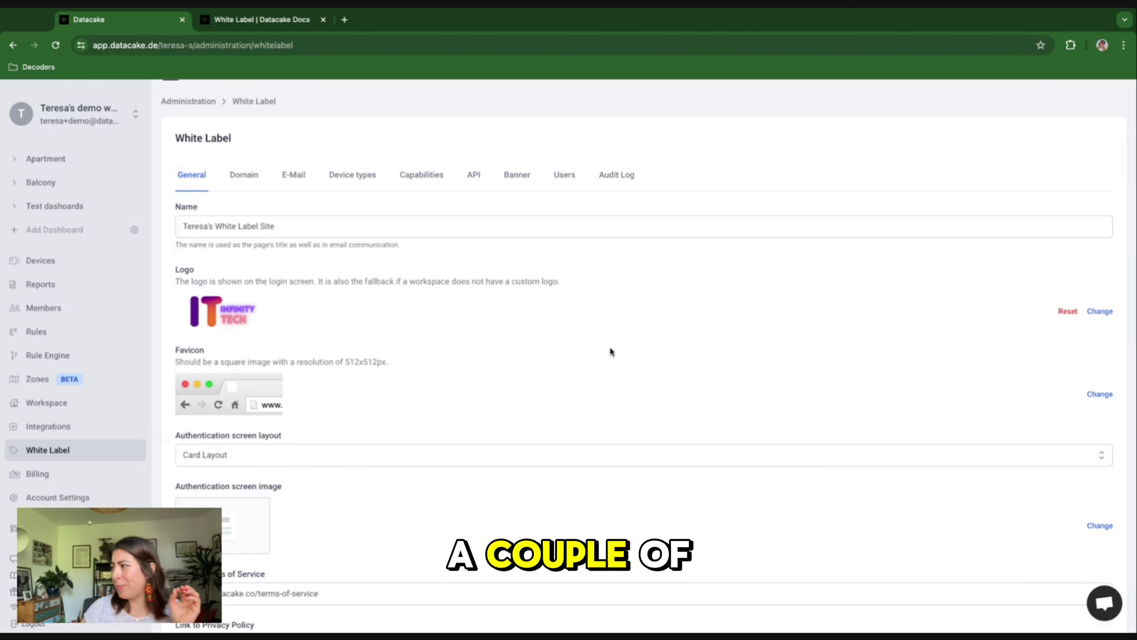
{"action": "scroll", "coordinate": [609, 351], "scroll_direction": "down", "scroll_amount": 1}
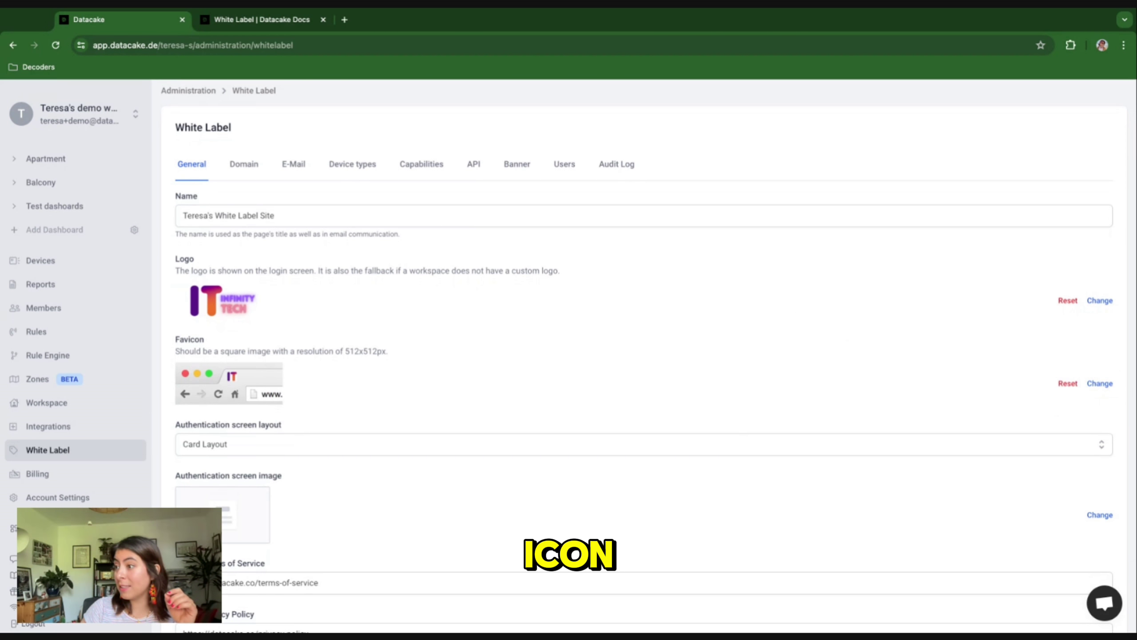
{"action": "scroll", "coordinate": [330, 318], "scroll_direction": "down", "scroll_amount": 2}
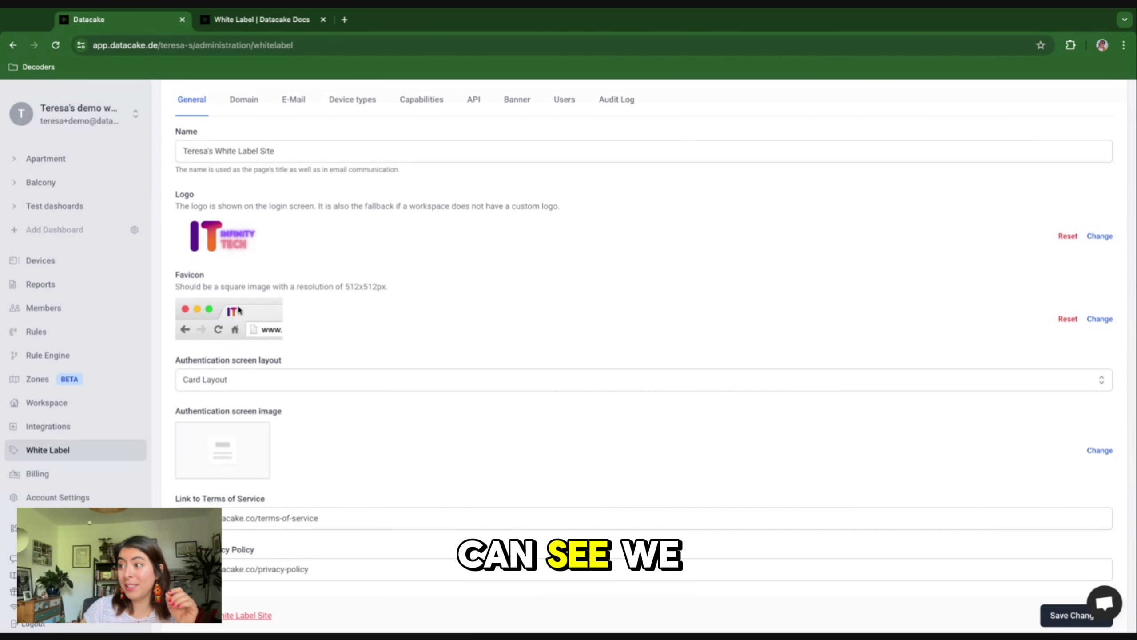
{"action": "scroll", "coordinate": [501, 378], "scroll_direction": "down", "scroll_amount": 1}
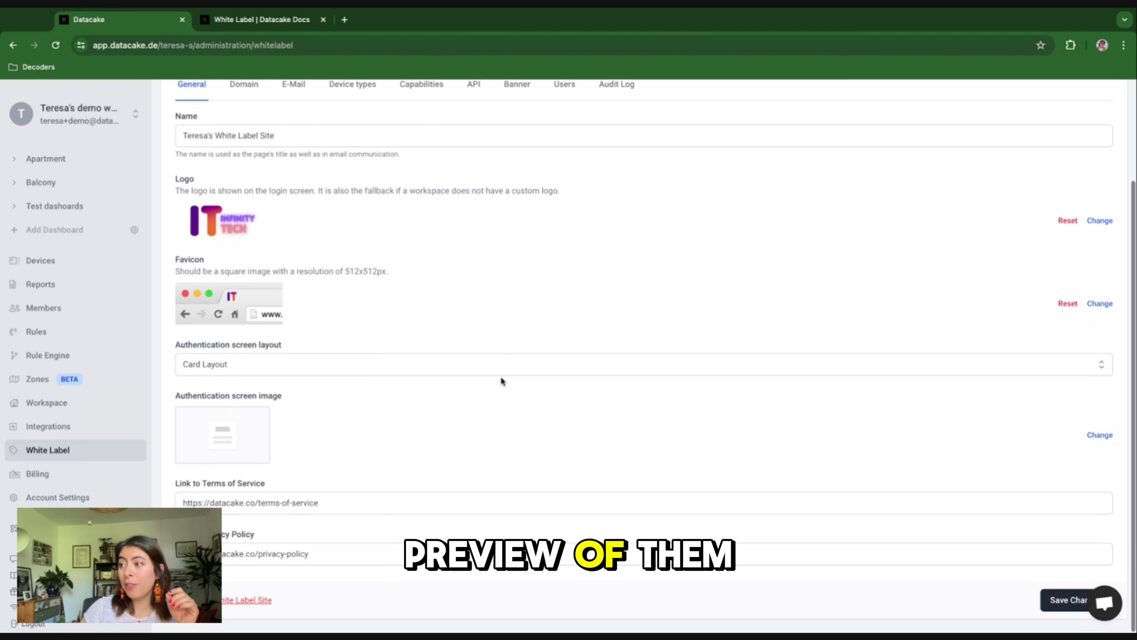
Step: Set the login screen to Split Screen Layout after comparing Card layout, and add the circuit image
{"action": "left_click", "coordinate": [398, 369]}
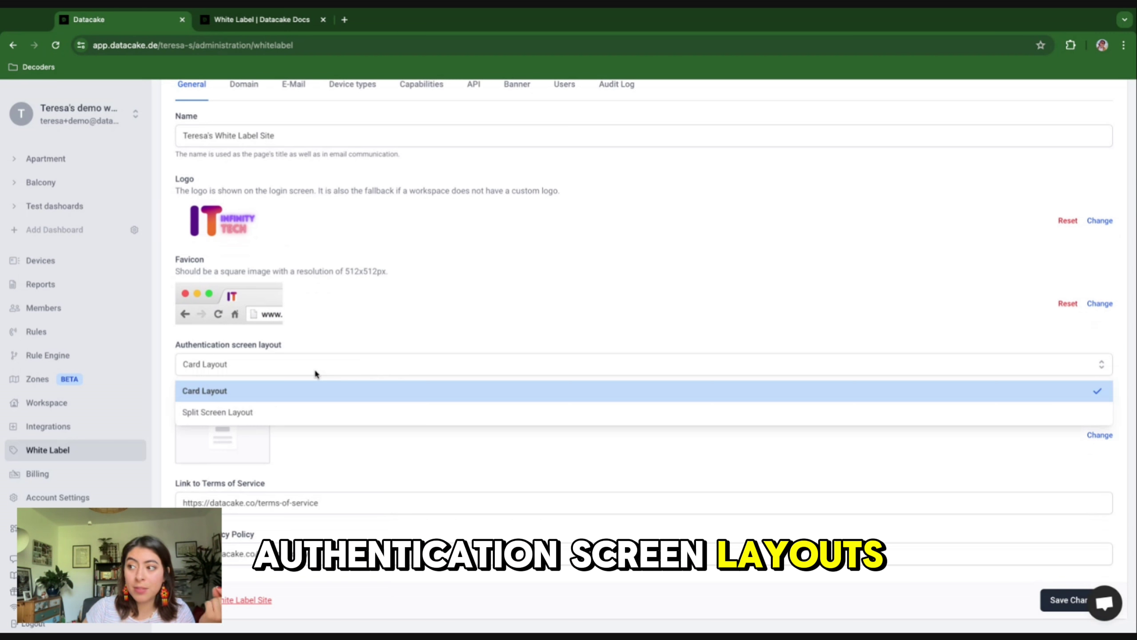
{"action": "left_click", "coordinate": [225, 393]}
{"action": "left_click", "coordinate": [230, 369]}
{"action": "left_click", "coordinate": [227, 413]}
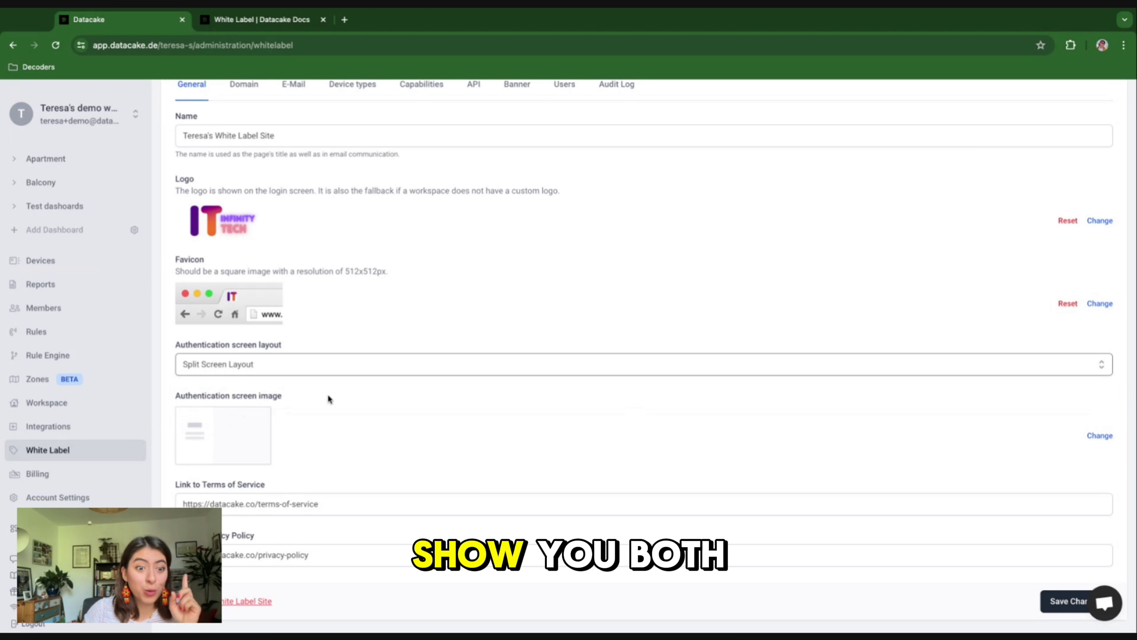
{"action": "scroll", "coordinate": [1079, 424], "scroll_direction": "down", "scroll_amount": 1}
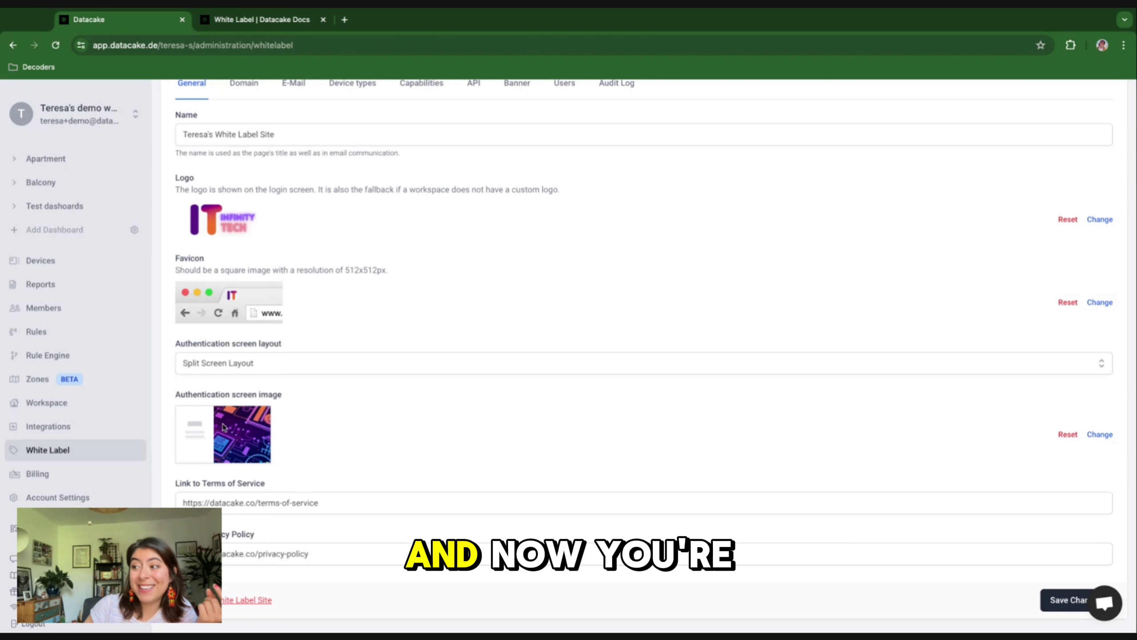
{"action": "scroll", "coordinate": [227, 460], "scroll_direction": "down", "scroll_amount": 1}
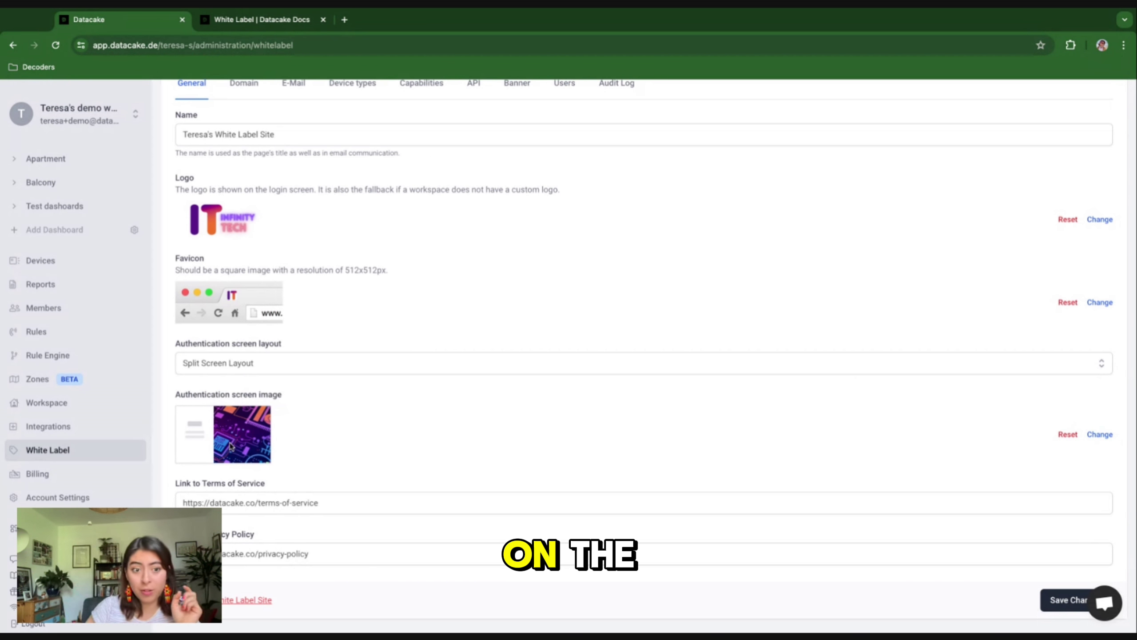
{"action": "left_click", "coordinate": [255, 364]}
{"action": "left_click", "coordinate": [242, 384]}
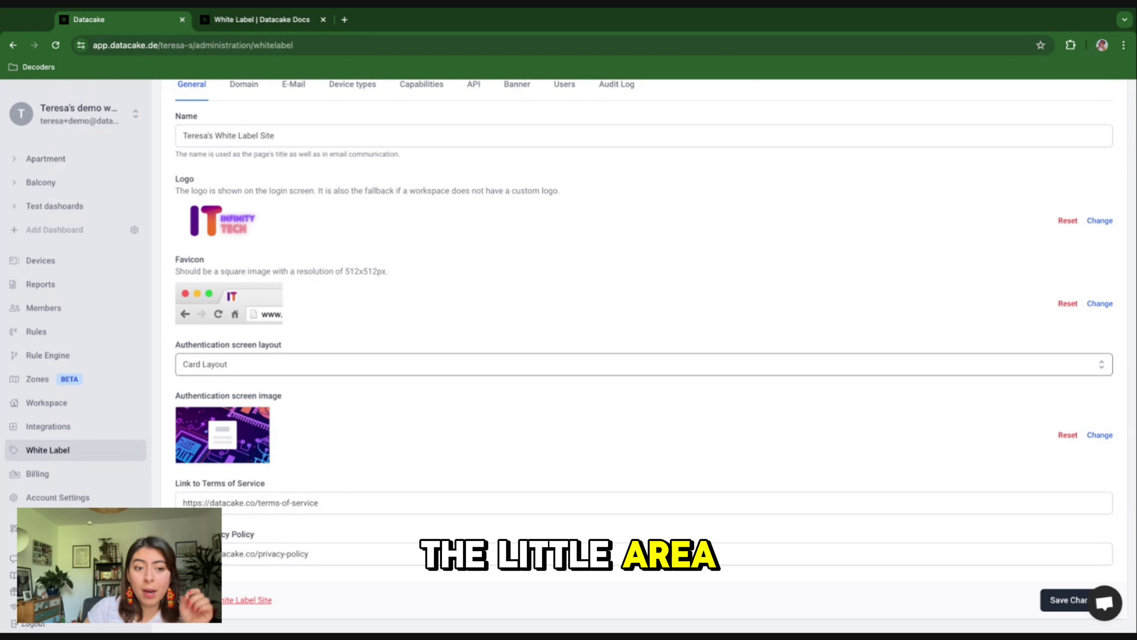
{"action": "left_click", "coordinate": [244, 366]}
{"action": "left_click", "coordinate": [220, 412]}
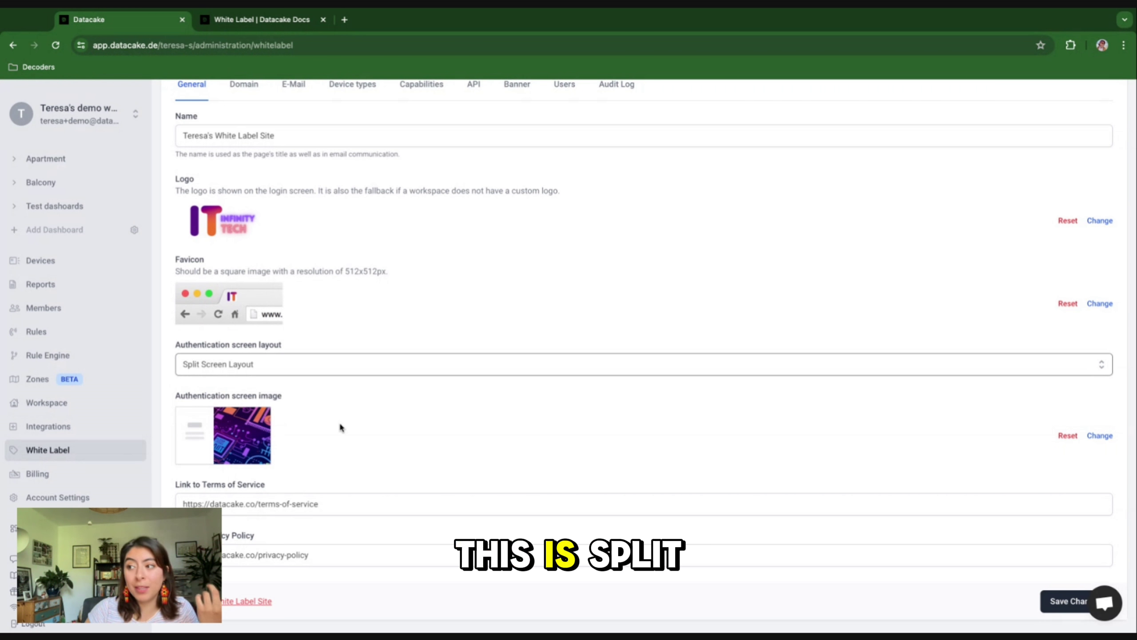
{"action": "scroll", "coordinate": [339, 427], "scroll_direction": "down", "scroll_amount": 1}
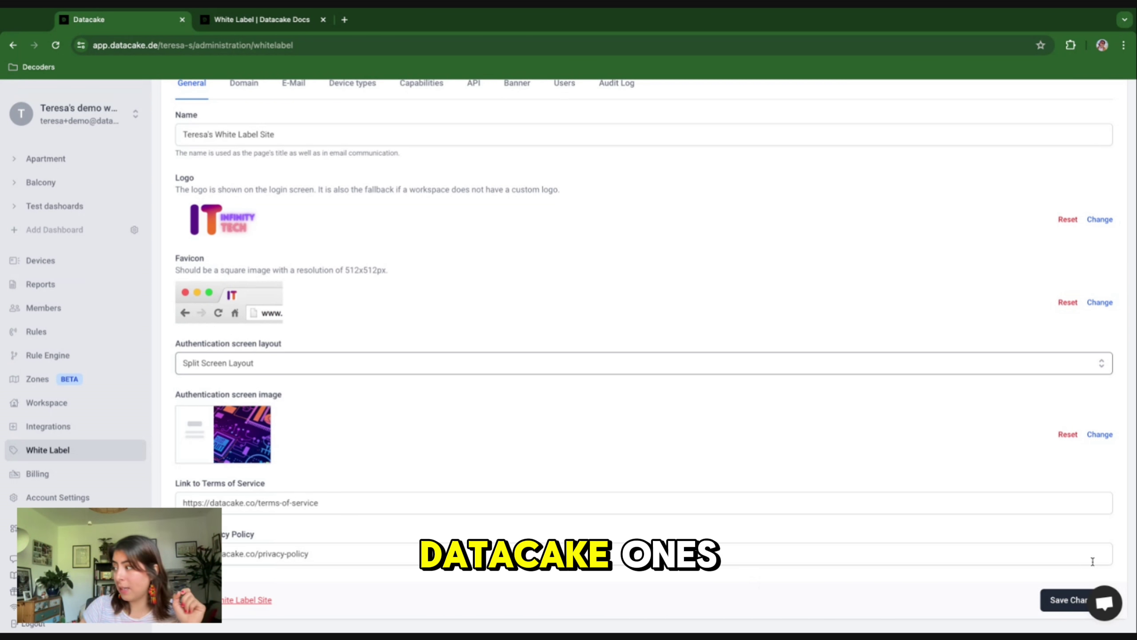
Step: Save the General settings changes and check the update confirmation
{"action": "left_click", "coordinate": [1072, 600]}
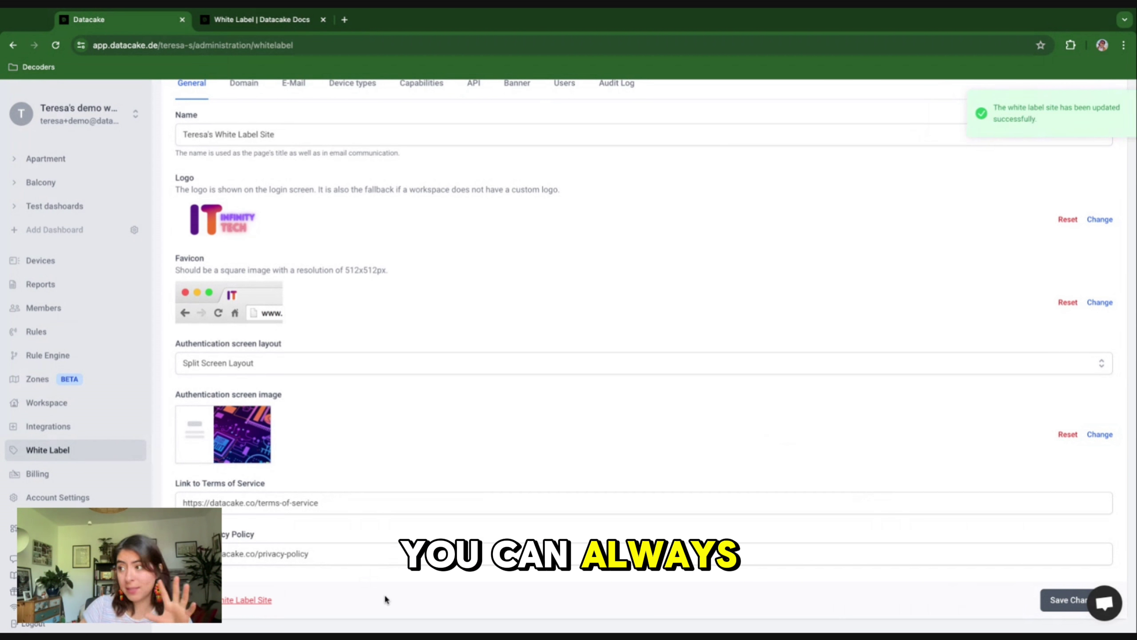
{"action": "scroll", "coordinate": [469, 441], "scroll_direction": "up", "scroll_amount": 3}
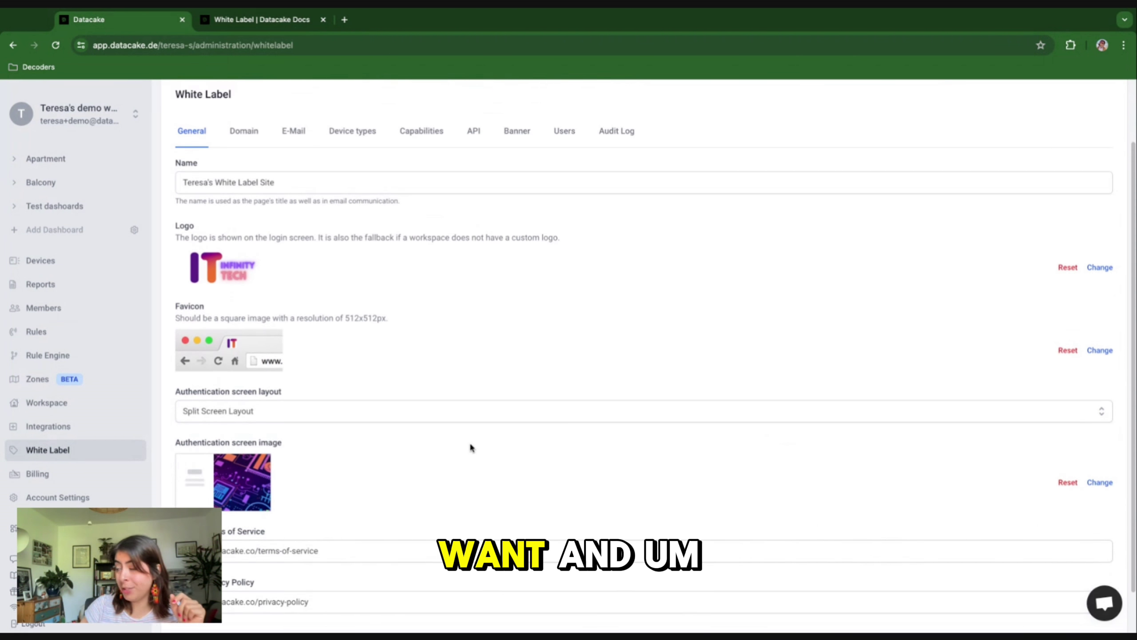
{"action": "scroll", "coordinate": [460, 363], "scroll_direction": "down", "scroll_amount": 2}
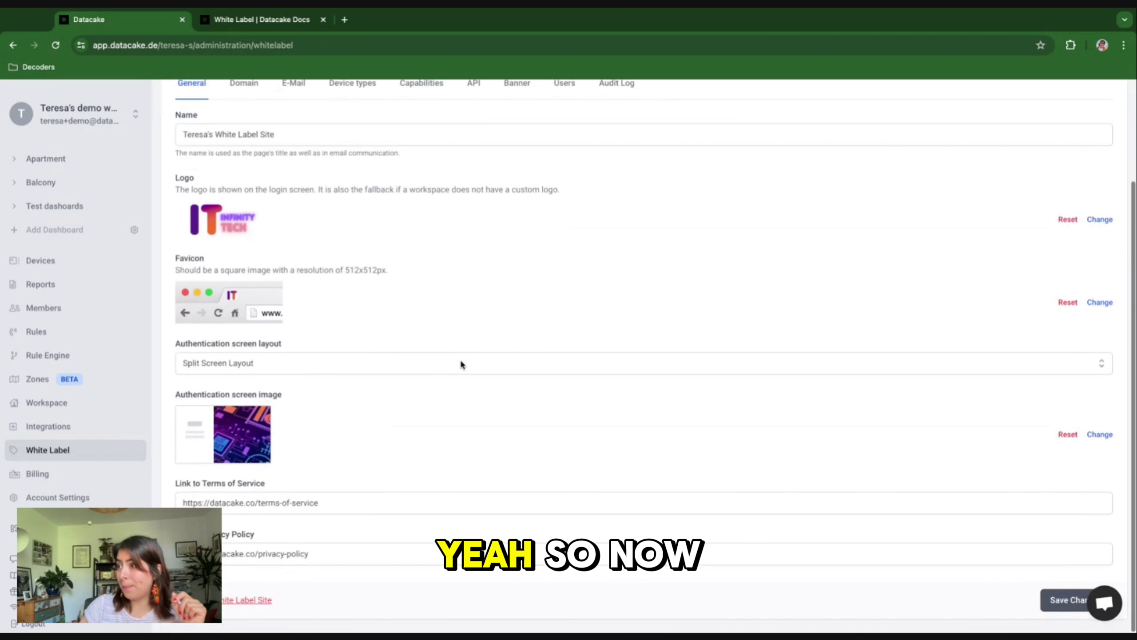
{"action": "scroll", "coordinate": [456, 362], "scroll_direction": "up", "scroll_amount": 3}
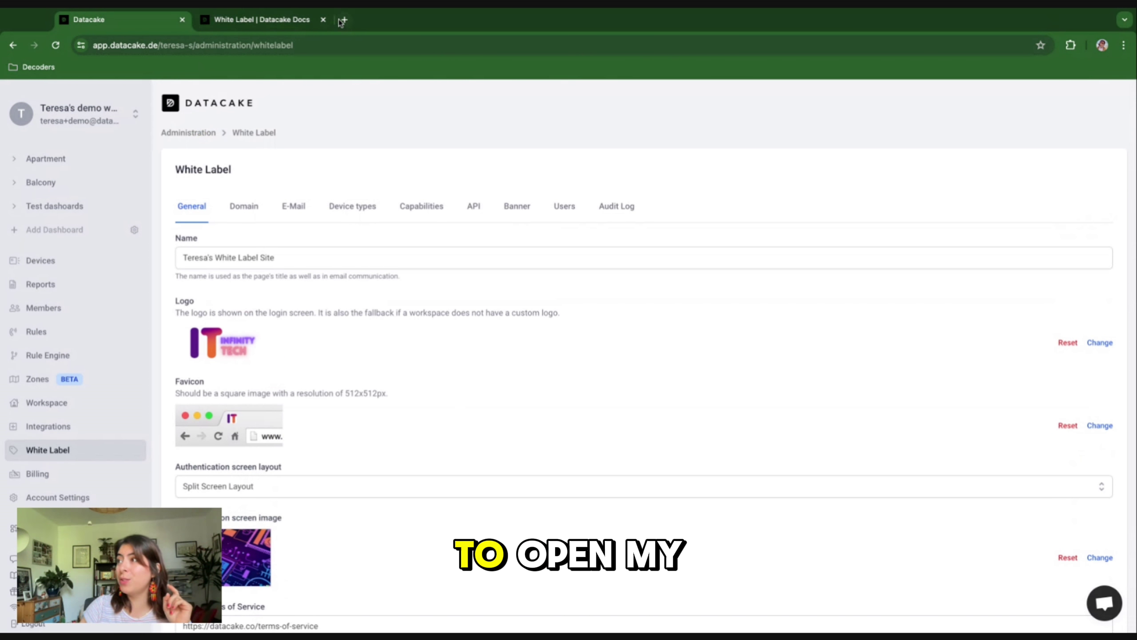
Step: Copy the site's domain from the Domain tab and load it in a new browser tab
{"action": "left_click", "coordinate": [247, 219]}
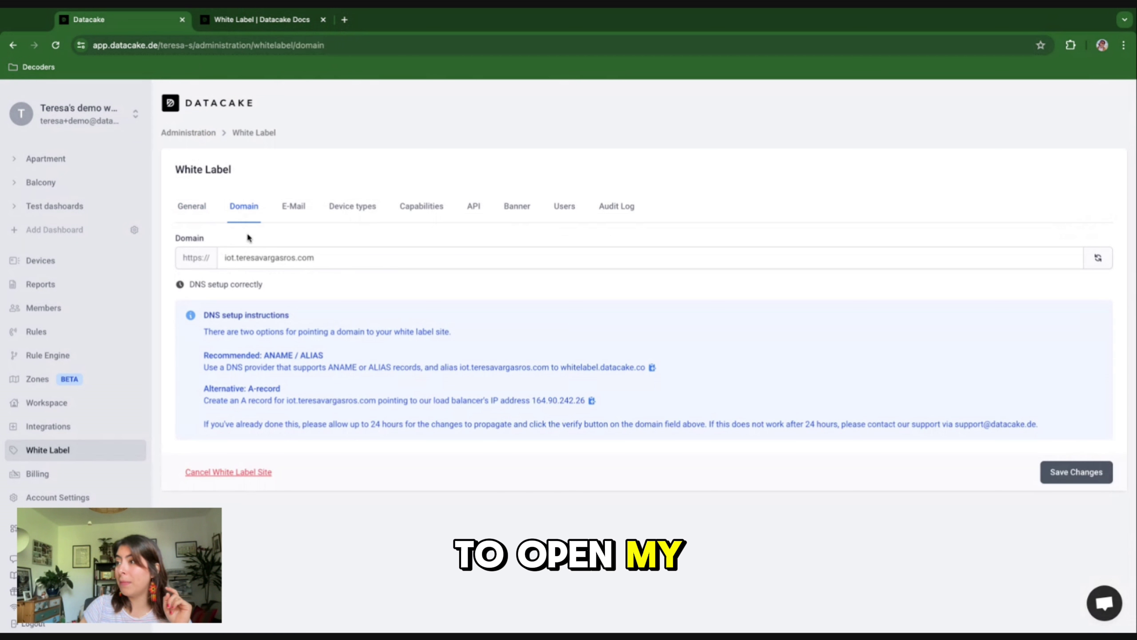
{"action": "triple_click", "coordinate": [268, 256]}
{"action": "key", "text": "ctrl+c"}
{"action": "left_click", "coordinate": [345, 20]}
{"action": "key", "text": "ctrl+v"}
{"action": "key", "text": "Return"}
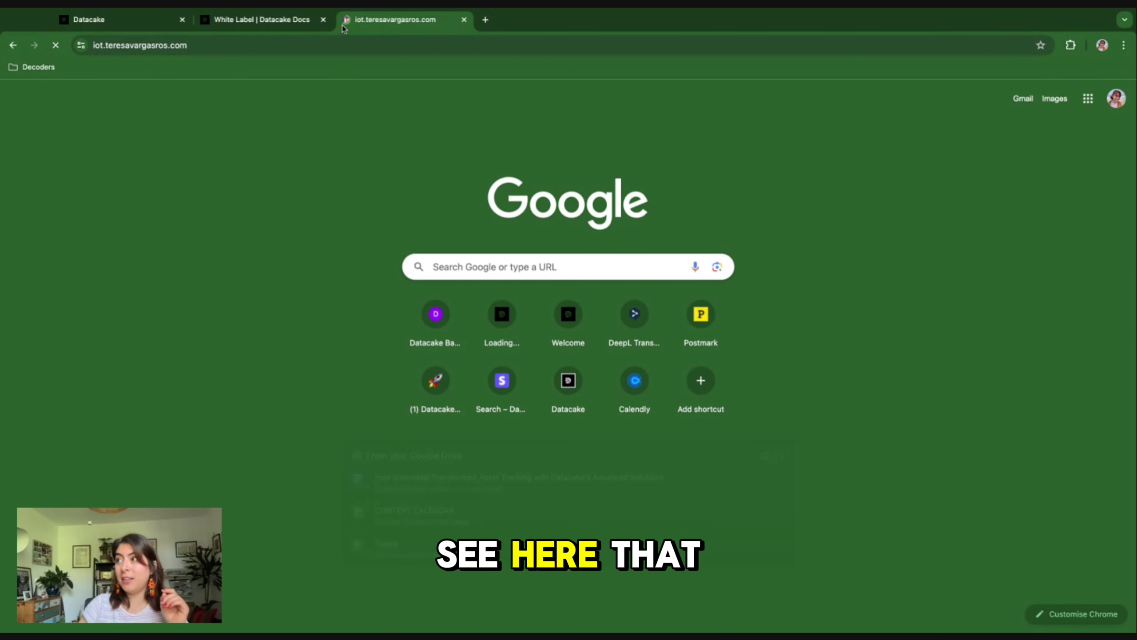